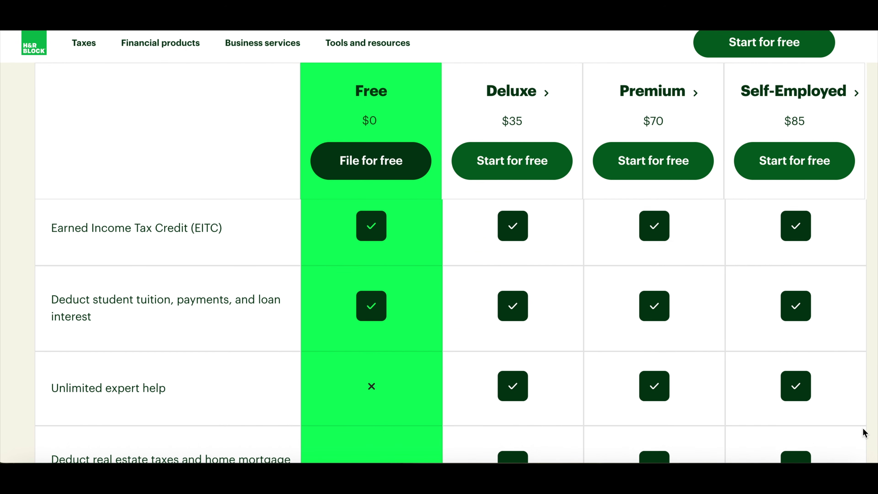
Step: Compare the features included in the Free, Deluxe, Premium and Self-Employed plans, from the Earned Income Tax Credit to small business expenses
{"action": "scroll", "coordinate": [865, 433], "scroll_direction": "down", "scroll_amount": 1}
{"action": "scroll", "coordinate": [865, 432], "scroll_direction": "down", "scroll_amount": 3}
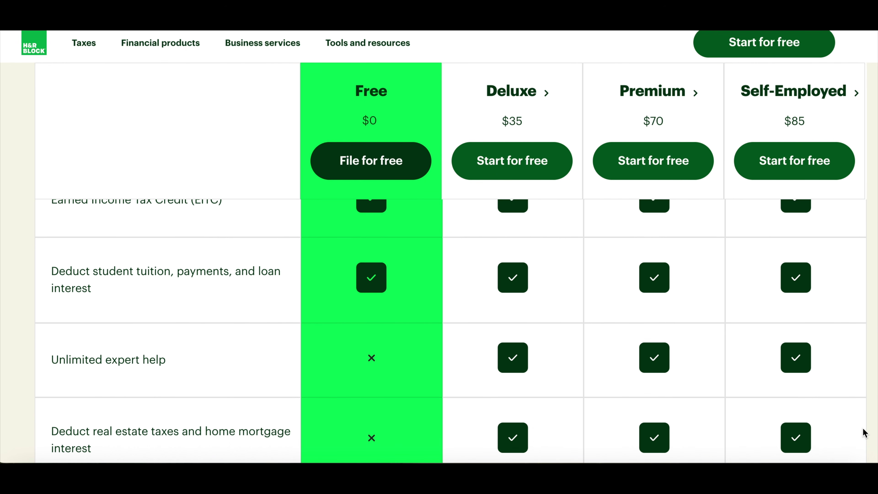
{"action": "scroll", "coordinate": [865, 432], "scroll_direction": "down", "scroll_amount": 4}
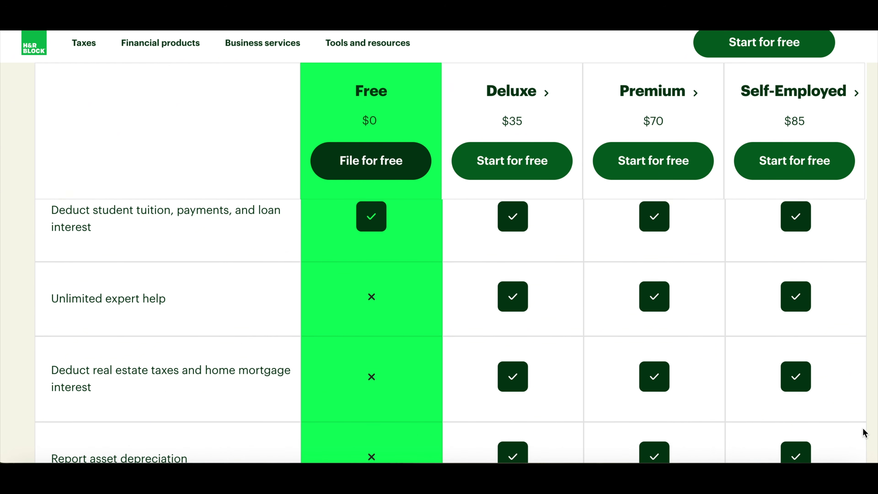
{"action": "scroll", "coordinate": [865, 432], "scroll_direction": "down", "scroll_amount": 4}
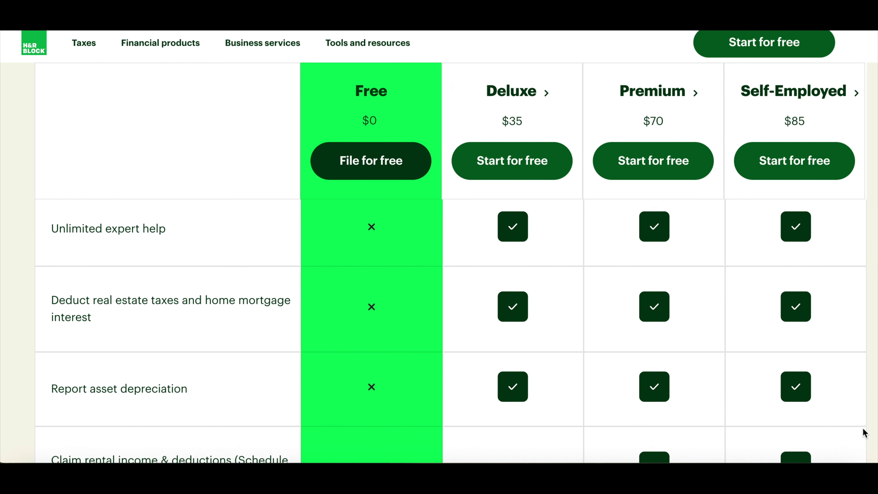
{"action": "scroll", "coordinate": [865, 433], "scroll_direction": "down", "scroll_amount": 3}
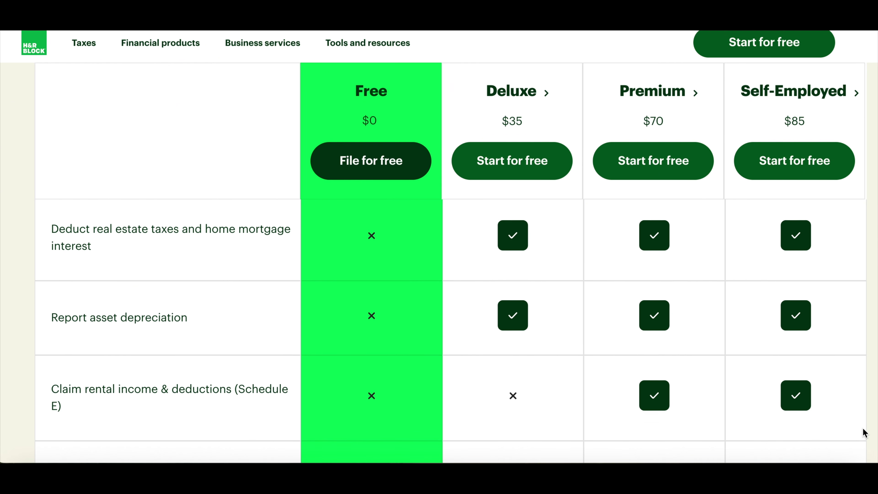
{"action": "scroll", "coordinate": [864, 433], "scroll_direction": "down", "scroll_amount": 4}
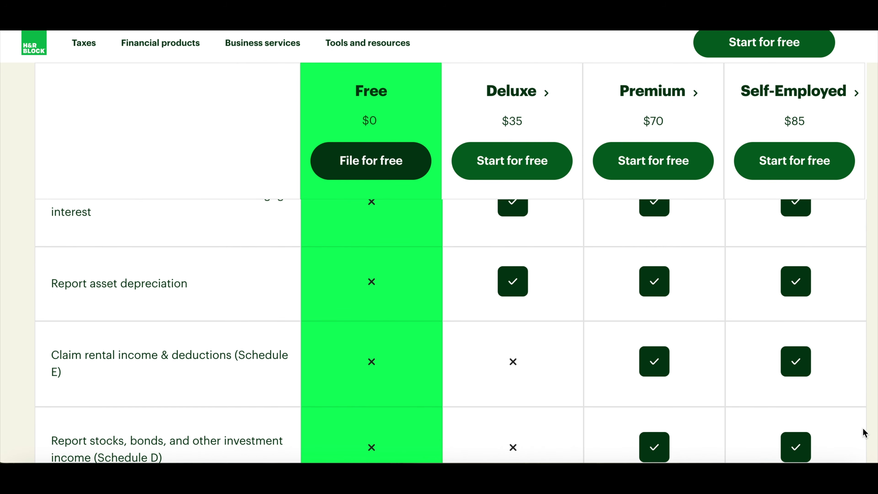
{"action": "scroll", "coordinate": [865, 433], "scroll_direction": "down", "scroll_amount": 5}
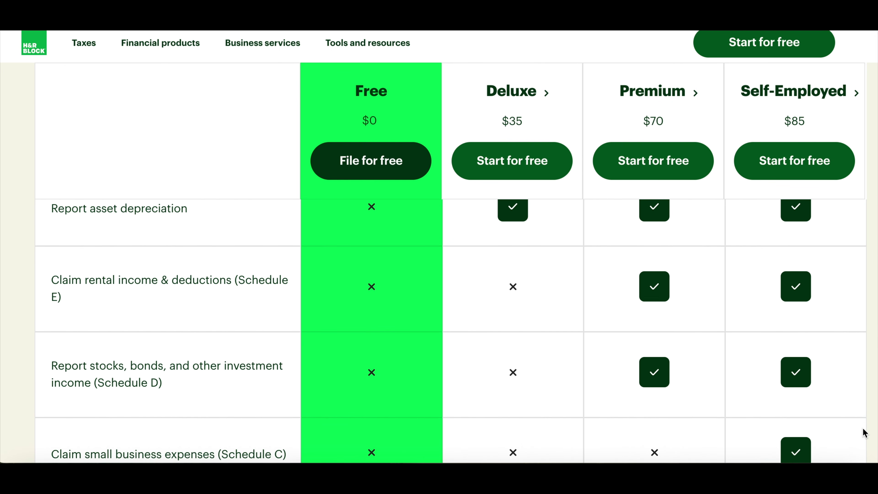
{"action": "scroll", "coordinate": [865, 433], "scroll_direction": "down", "scroll_amount": 2}
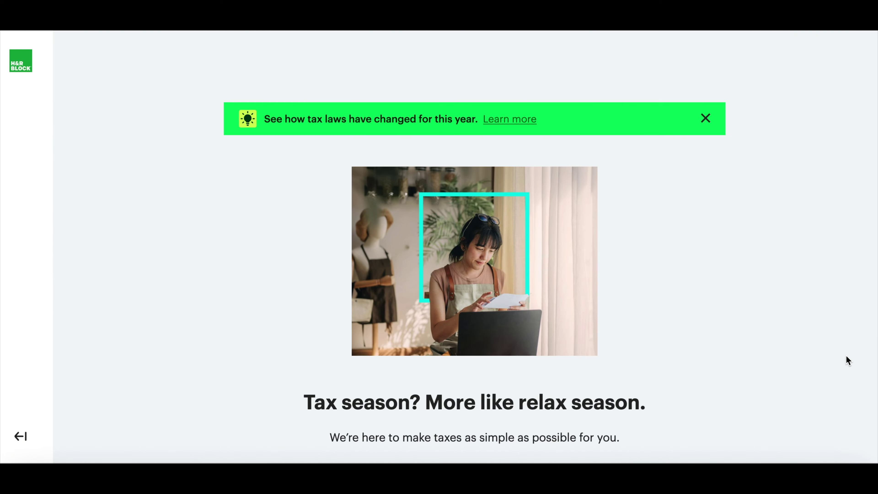
Step: Choose TurboTax as the previously used tax service and skip uploading last year's 1040 to start from scratch
{"action": "scroll", "coordinate": [846, 357], "scroll_direction": "down", "scroll_amount": 3}
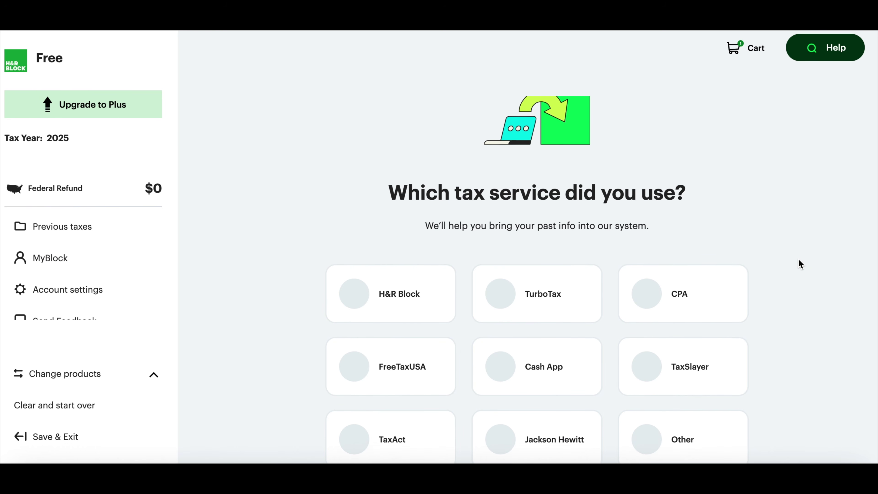
{"action": "scroll", "coordinate": [801, 264], "scroll_direction": "down", "scroll_amount": 2}
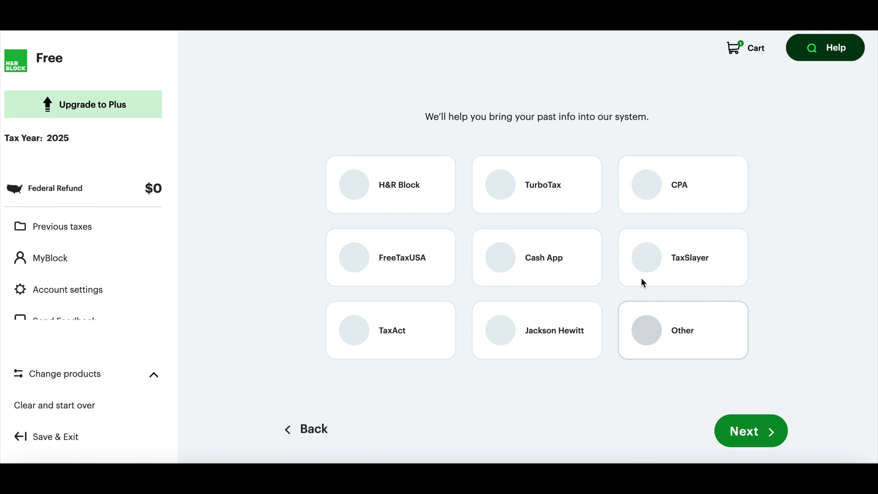
{"action": "left_click", "coordinate": [540, 194]}
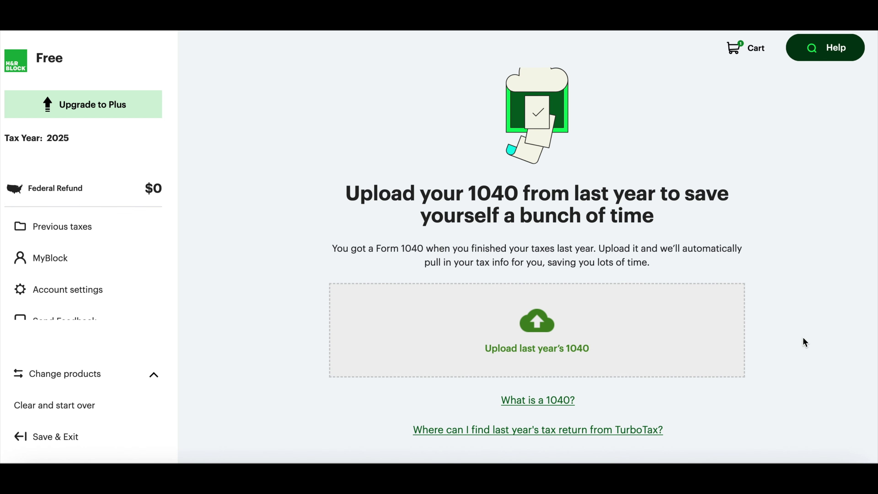
{"action": "scroll", "coordinate": [803, 338], "scroll_direction": "down", "scroll_amount": 5}
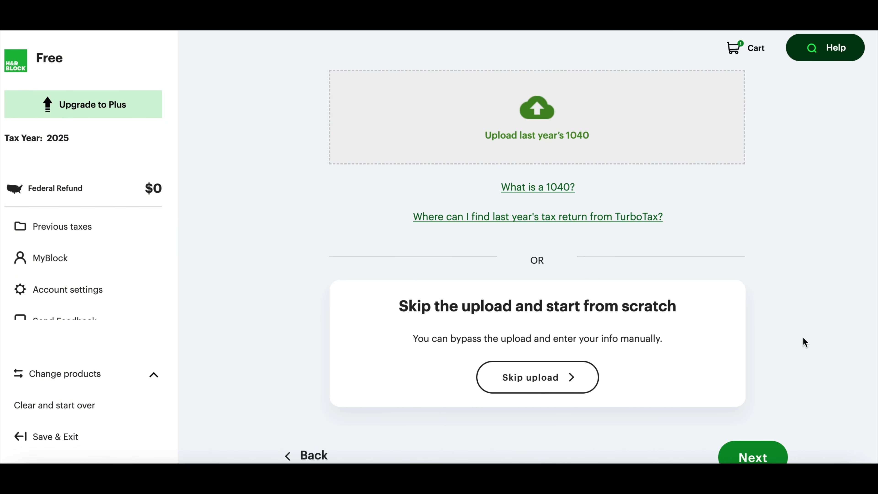
{"action": "scroll", "coordinate": [806, 343], "scroll_direction": "down", "scroll_amount": 2}
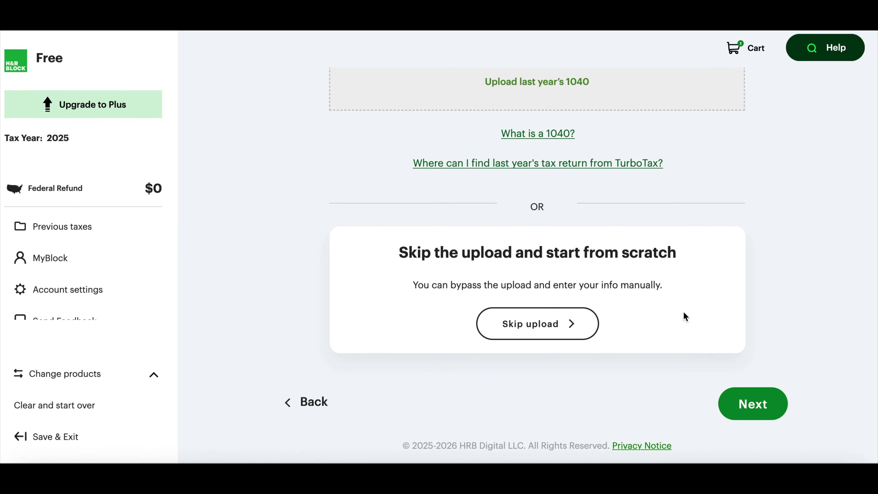
{"action": "left_click", "coordinate": [582, 325]}
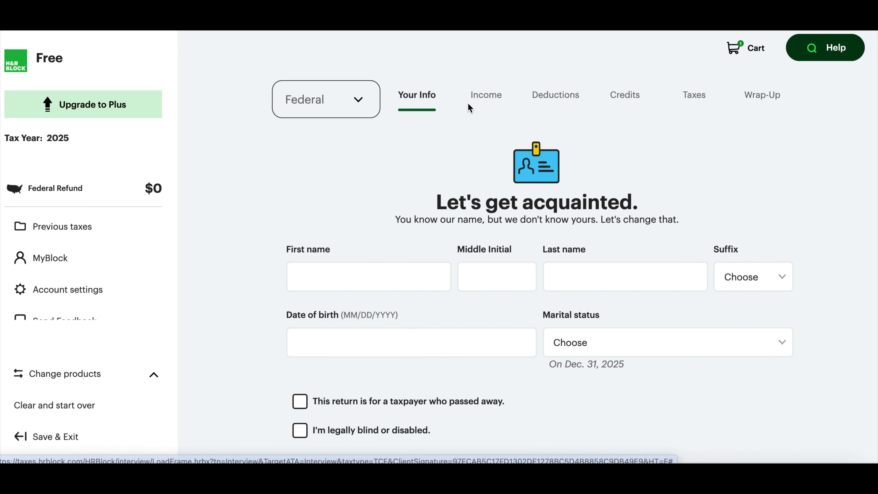
Step: Try to open the Income section of the federal return, and go back to the personal information form
{"action": "left_click", "coordinate": [484, 98]}
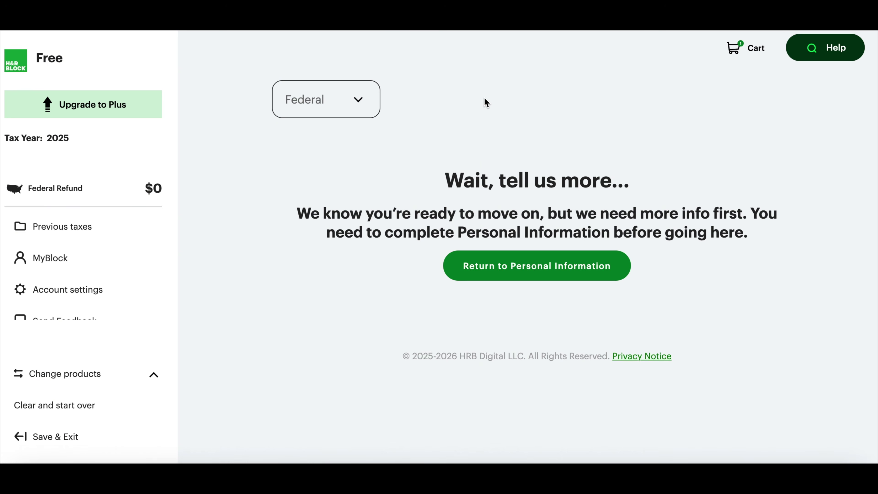
{"action": "scroll", "coordinate": [866, 382], "scroll_direction": "down", "scroll_amount": 1}
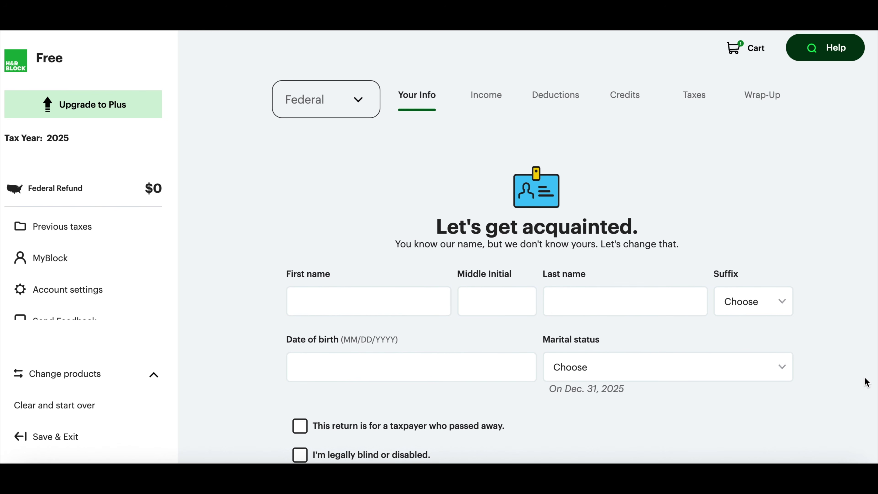
{"action": "scroll", "coordinate": [868, 382], "scroll_direction": "down", "scroll_amount": 1}
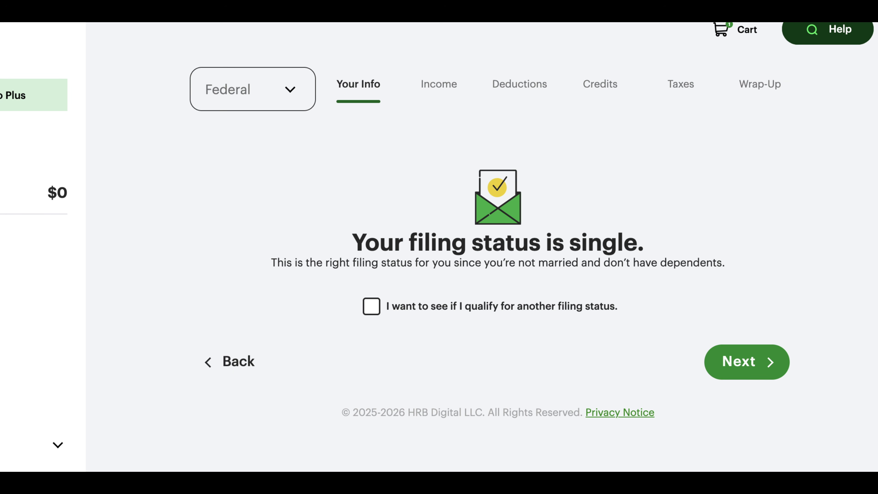
Step: Accept the single filing status, and answer Yes to having dependents to bring up the household member form
{"action": "left_click", "coordinate": [775, 372]}
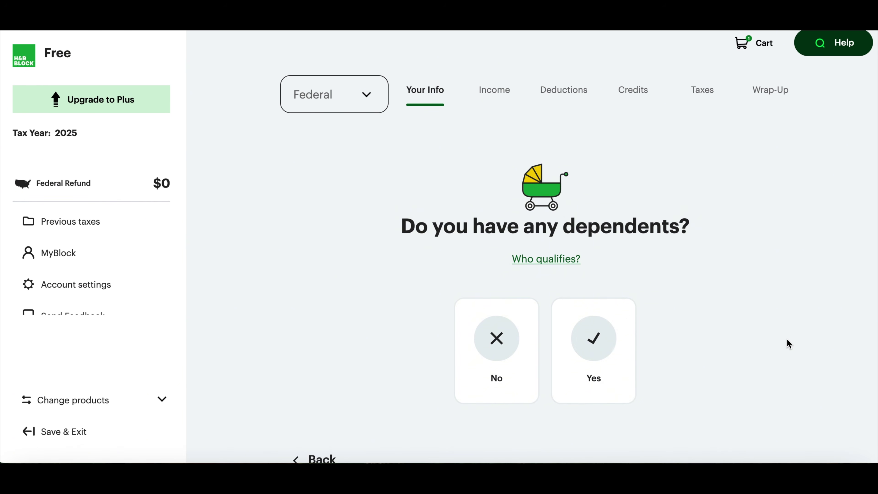
{"action": "left_click", "coordinate": [603, 320]}
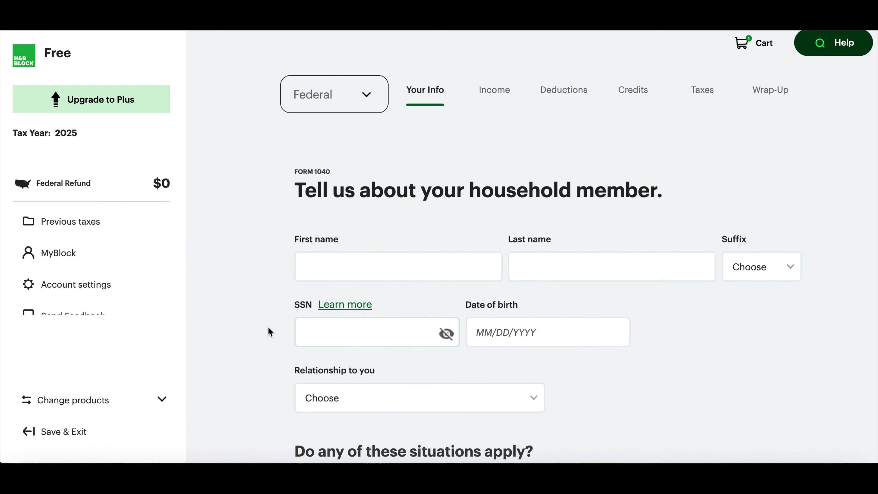
{"action": "scroll", "coordinate": [269, 327], "scroll_direction": "down", "scroll_amount": 3}
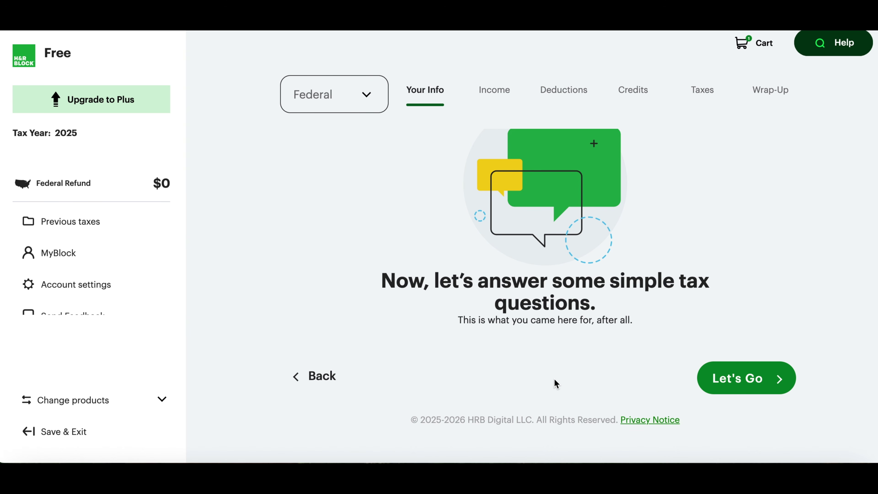
Step: Answer Yes to being a U.S. citizen in 2025 and proceed into the income section
{"action": "left_click", "coordinate": [744, 389]}
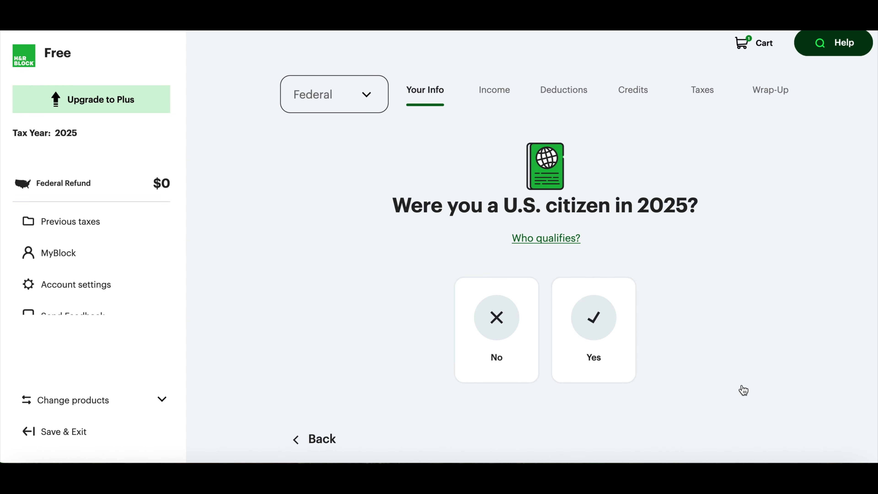
{"action": "left_click", "coordinate": [633, 335]}
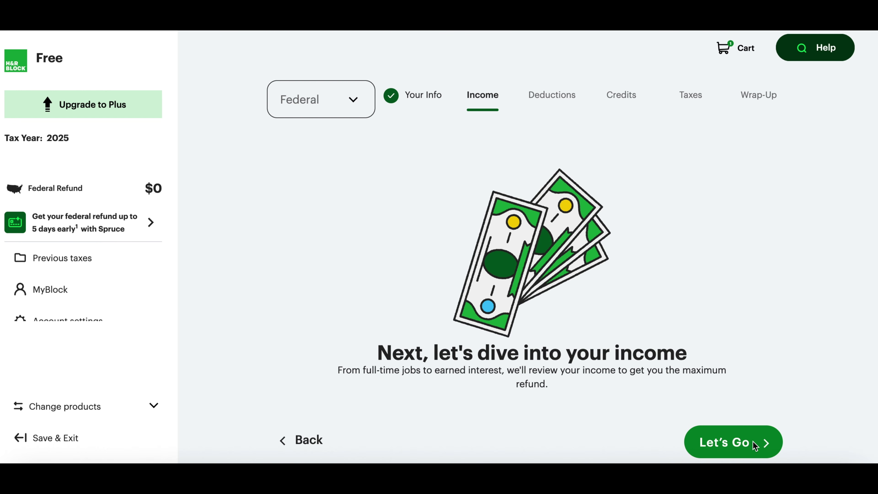
{"action": "left_click", "coordinate": [756, 444]}
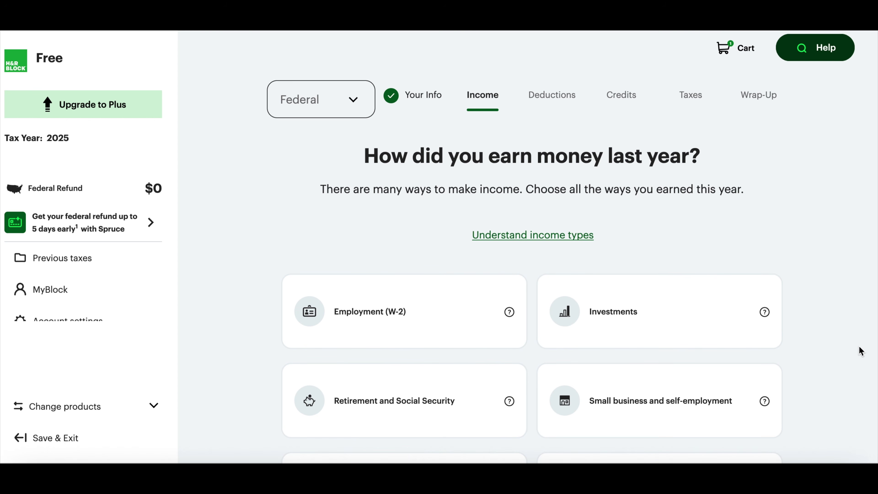
Step: Examine the available income types, from Employment (W-2) and Investments to asset sales and farming income
{"action": "scroll", "coordinate": [861, 351], "scroll_direction": "down", "scroll_amount": 3}
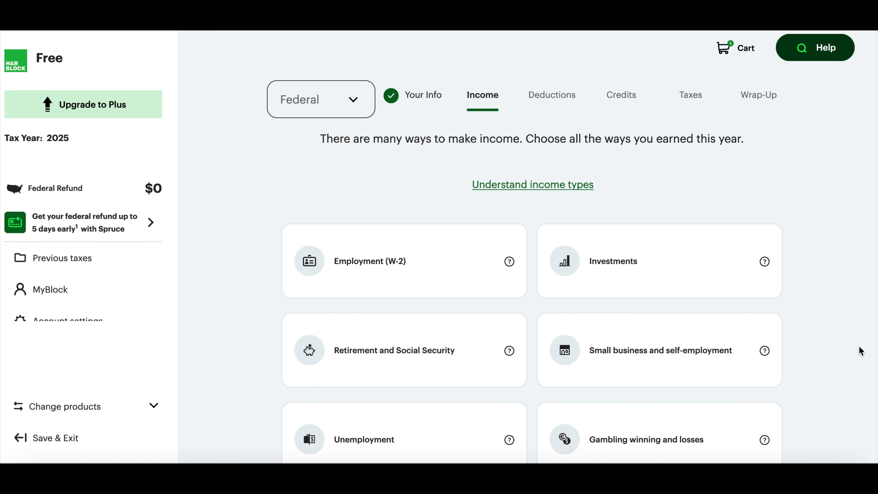
{"action": "scroll", "coordinate": [861, 351], "scroll_direction": "down", "scroll_amount": 2}
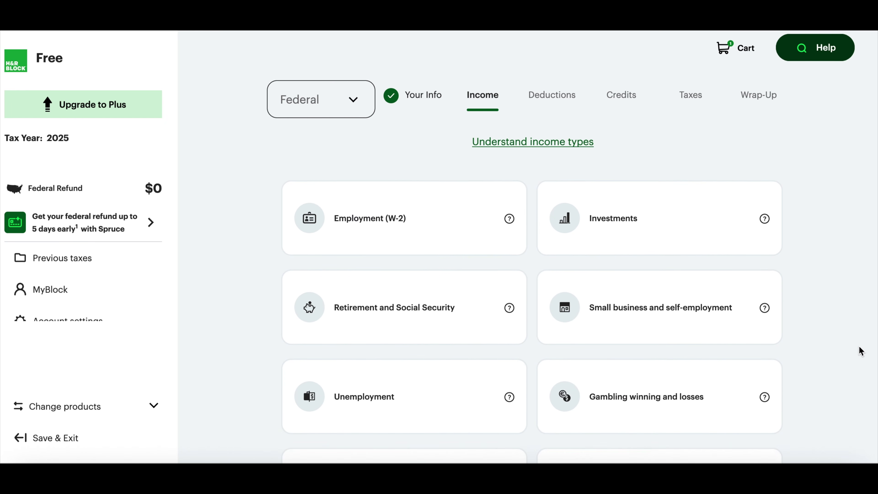
{"action": "scroll", "coordinate": [861, 351], "scroll_direction": "down", "scroll_amount": 2}
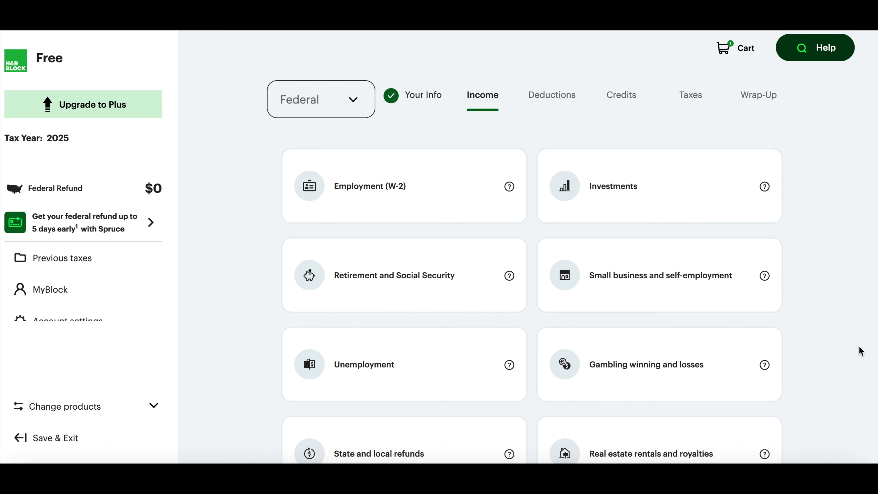
{"action": "scroll", "coordinate": [861, 351], "scroll_direction": "down", "scroll_amount": 3}
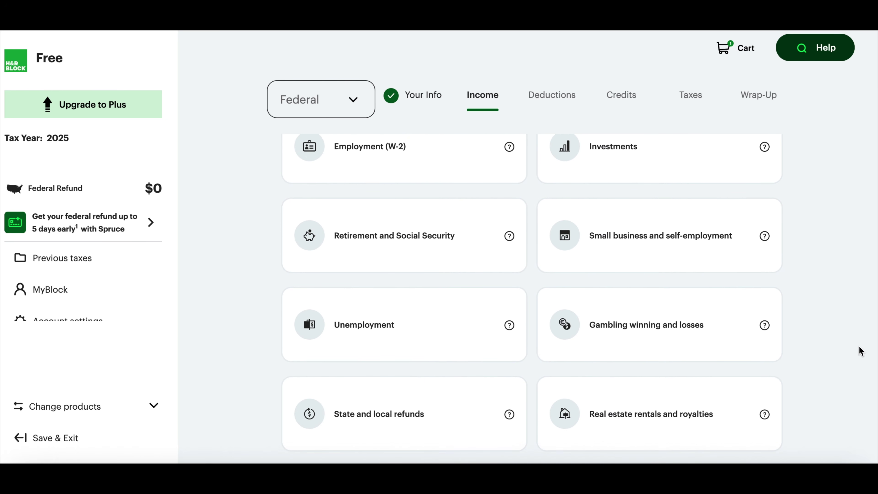
{"action": "scroll", "coordinate": [861, 351], "scroll_direction": "down", "scroll_amount": 3}
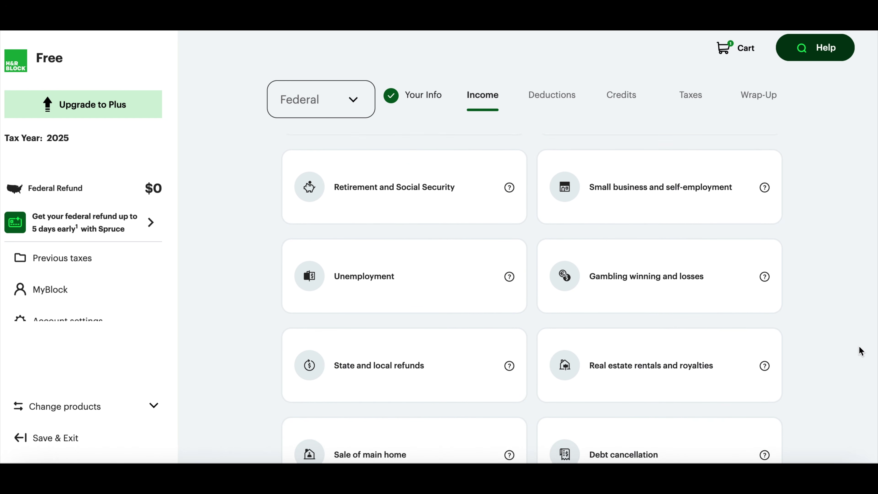
{"action": "scroll", "coordinate": [861, 351], "scroll_direction": "down", "scroll_amount": 3}
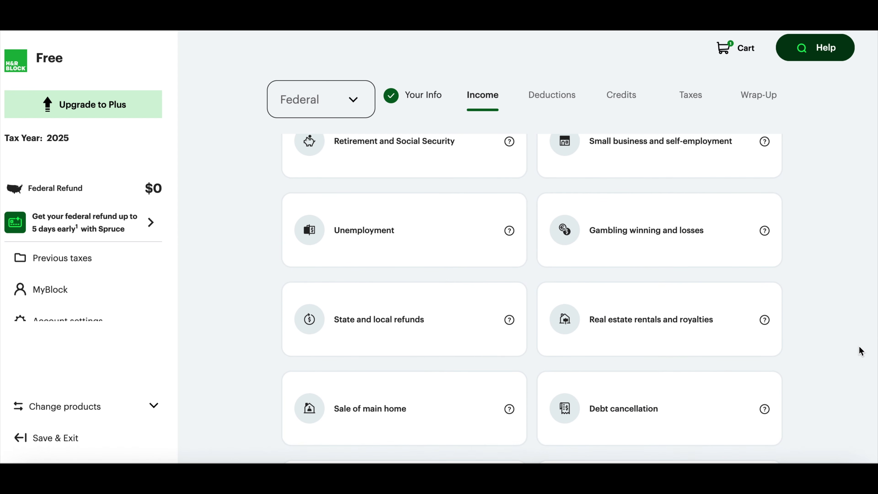
{"action": "scroll", "coordinate": [861, 351], "scroll_direction": "down", "scroll_amount": 3}
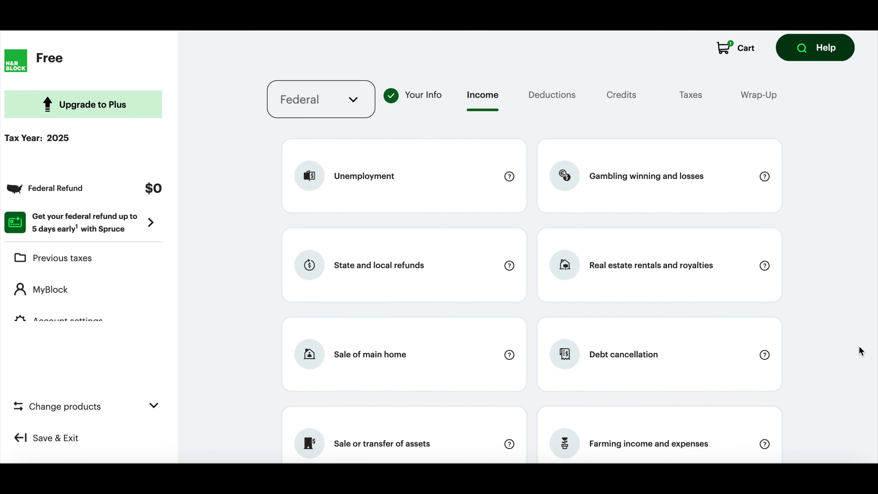
{"action": "scroll", "coordinate": [861, 351], "scroll_direction": "down", "scroll_amount": 4}
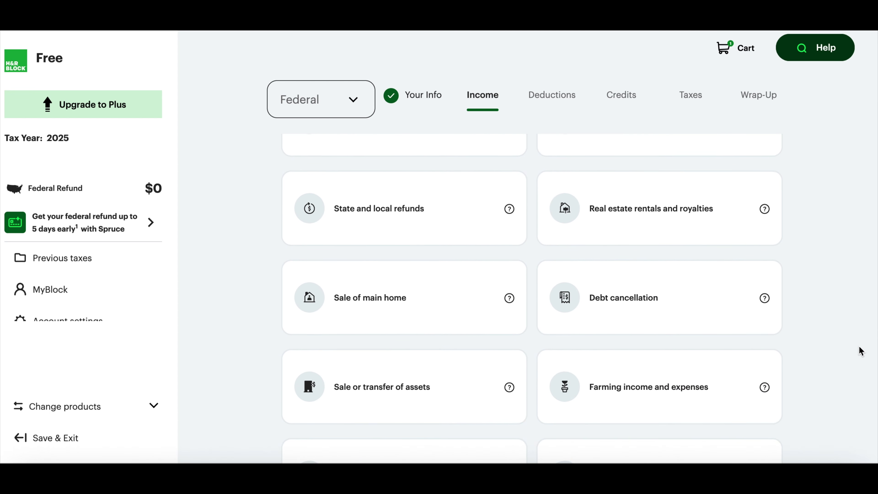
{"action": "scroll", "coordinate": [860, 351], "scroll_direction": "down", "scroll_amount": 3}
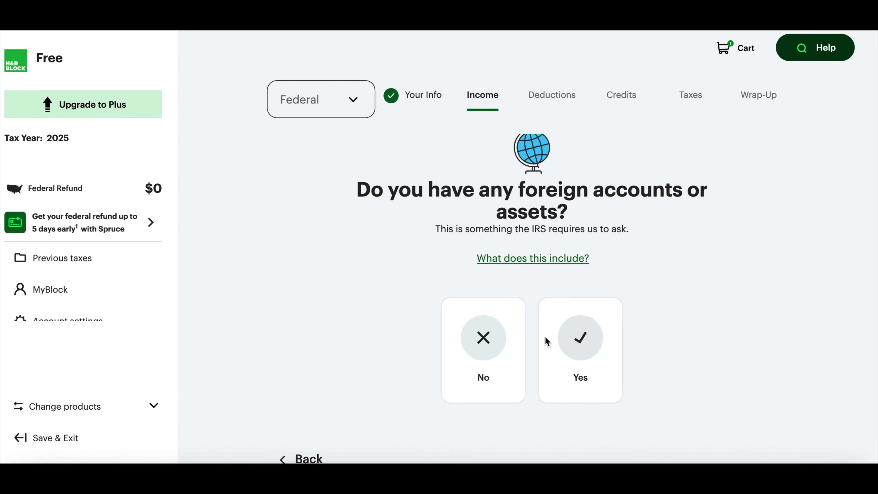
Step: Answer No to having foreign accounts or assets, and look through the common 2025 deductions
{"action": "left_click", "coordinate": [484, 353]}
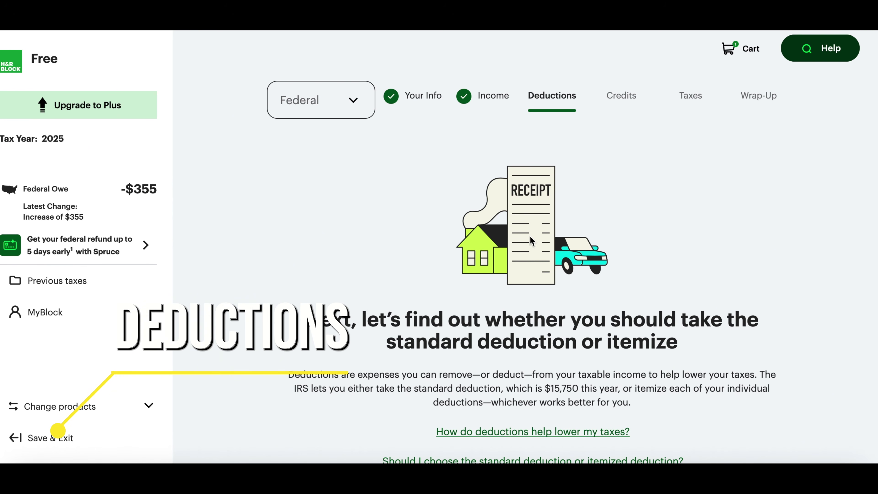
{"action": "scroll", "coordinate": [532, 255], "scroll_direction": "down", "scroll_amount": 5}
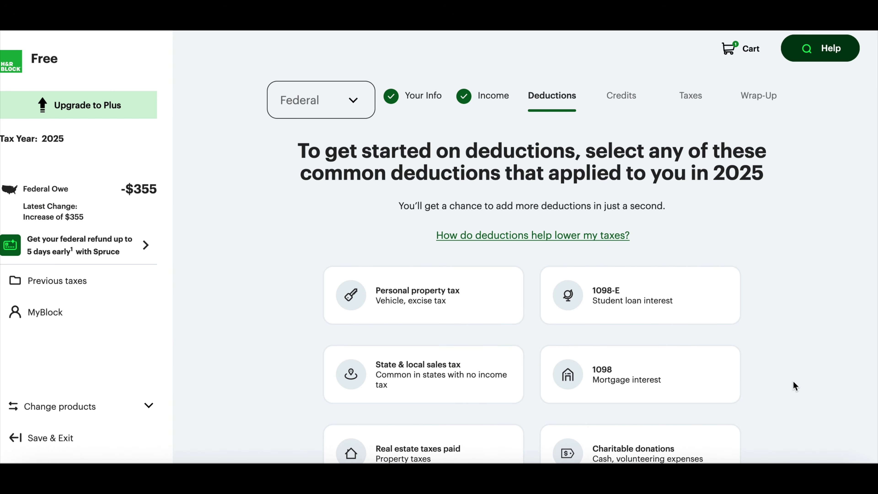
{"action": "scroll", "coordinate": [793, 381], "scroll_direction": "down", "scroll_amount": 3}
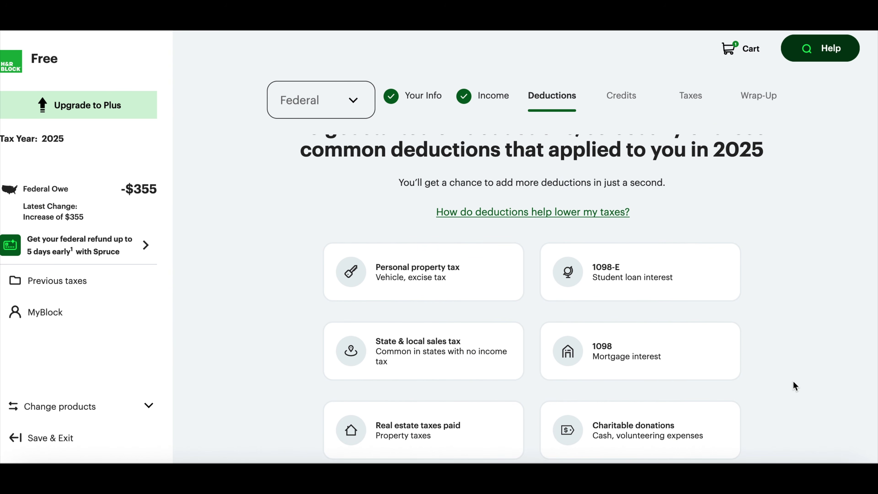
{"action": "scroll", "coordinate": [794, 382], "scroll_direction": "down", "scroll_amount": 2}
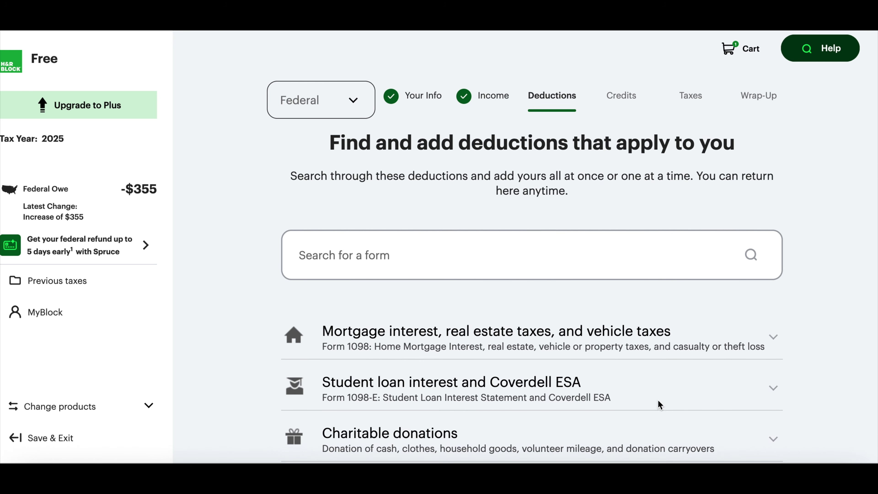
Step: Look through the deductions that can be added and the common 2025 credits, from Earned Income Credit to Form 5695 residential energy credits
{"action": "scroll", "coordinate": [658, 402], "scroll_direction": "down", "scroll_amount": 2}
{"action": "scroll", "coordinate": [658, 402], "scroll_direction": "down", "scroll_amount": 2}
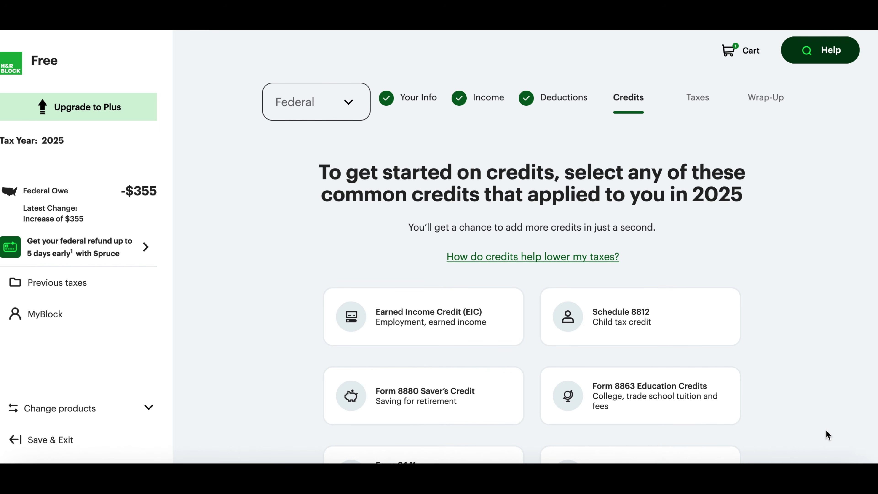
{"action": "scroll", "coordinate": [826, 430], "scroll_direction": "down", "scroll_amount": 2}
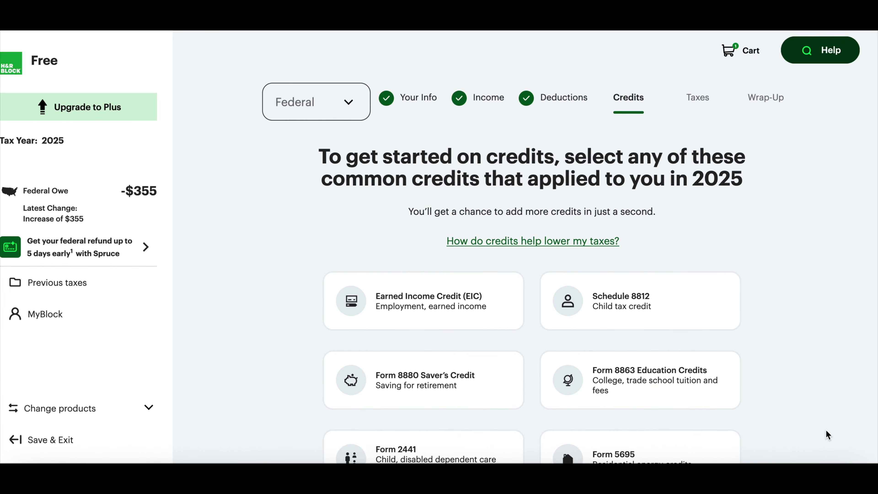
{"action": "scroll", "coordinate": [827, 430], "scroll_direction": "down", "scroll_amount": 3}
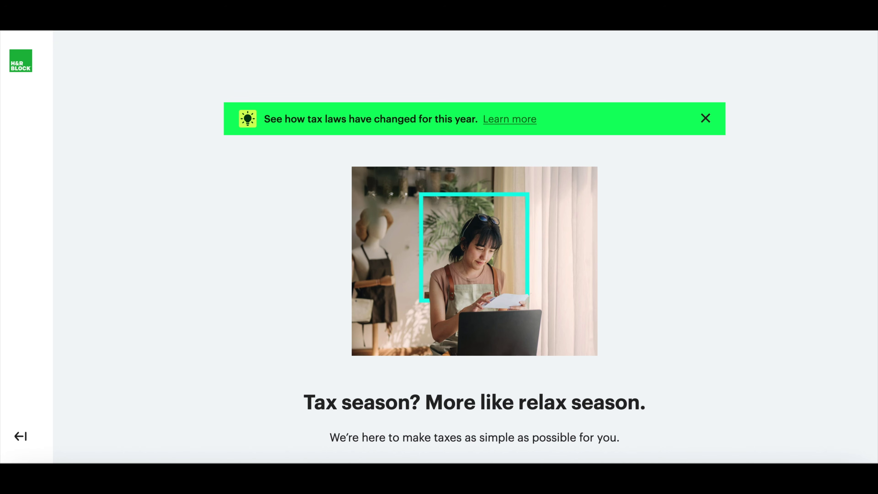
Step: View the tax season welcome page, and open the Federal return selector on the personal information page
{"action": "scroll", "coordinate": [845, 356], "scroll_direction": "down", "scroll_amount": 2}
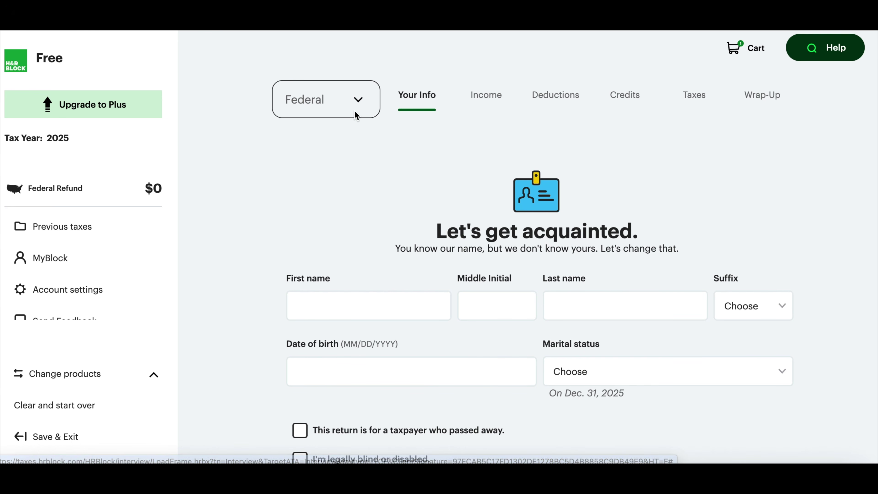
{"action": "left_click", "coordinate": [359, 106]}
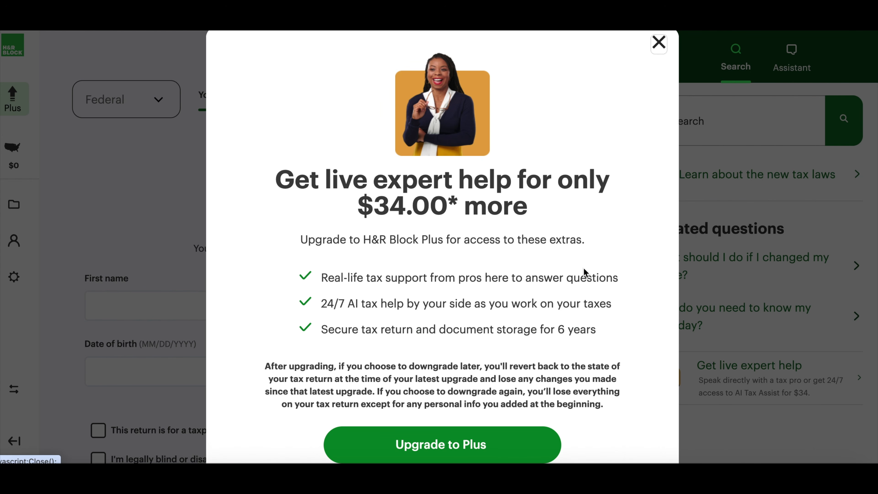
Step: Review the Plus upgrade offer for live expert help, and compare the features of the Free, Deluxe, Premium and Self-Employed plans
{"action": "scroll", "coordinate": [583, 267], "scroll_direction": "down", "scroll_amount": 1}
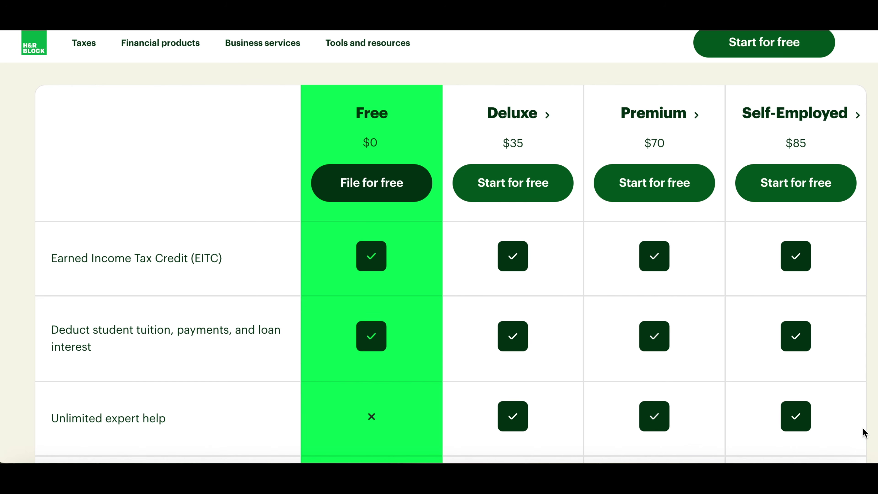
{"action": "scroll", "coordinate": [864, 432], "scroll_direction": "down", "scroll_amount": 2}
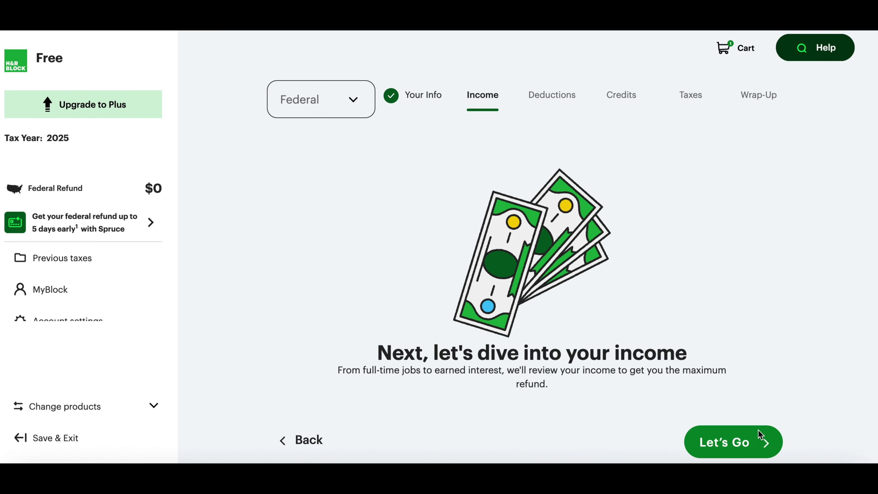
Step: Start the income section of the federal return to bring up the occupation questions
{"action": "left_click", "coordinate": [754, 445]}
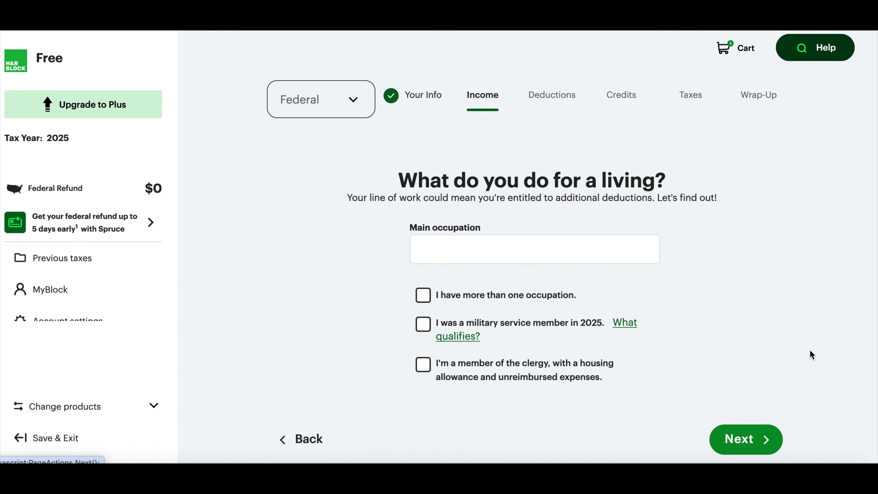